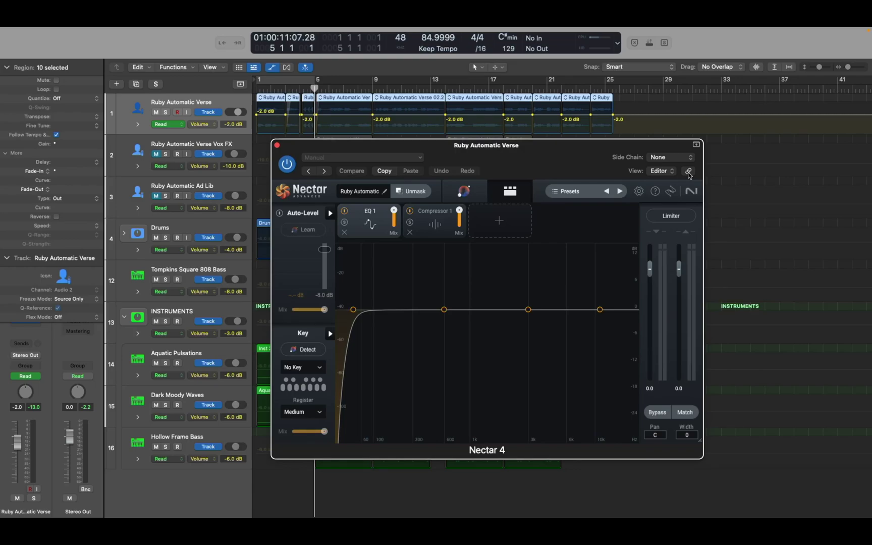
# Play the verse vocal through once and stop back at bar 5
pyautogui.press('space')
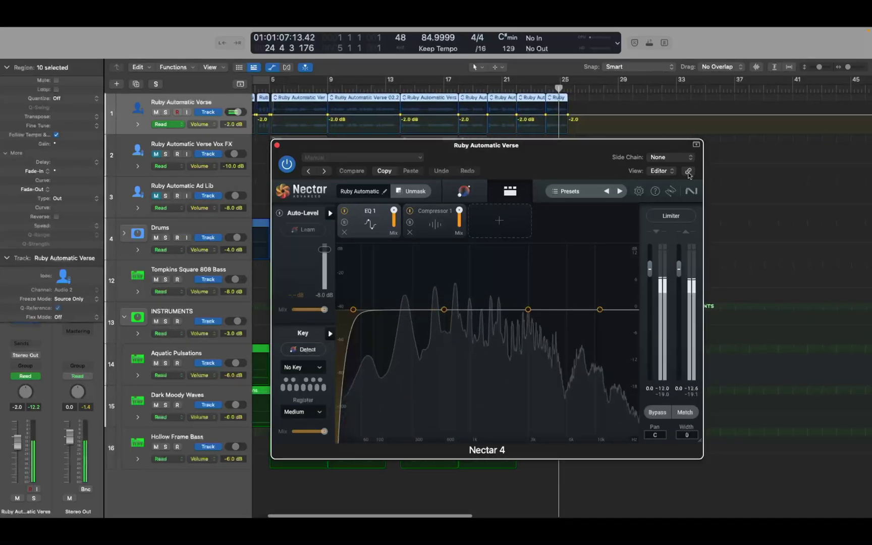
pyautogui.press('space')
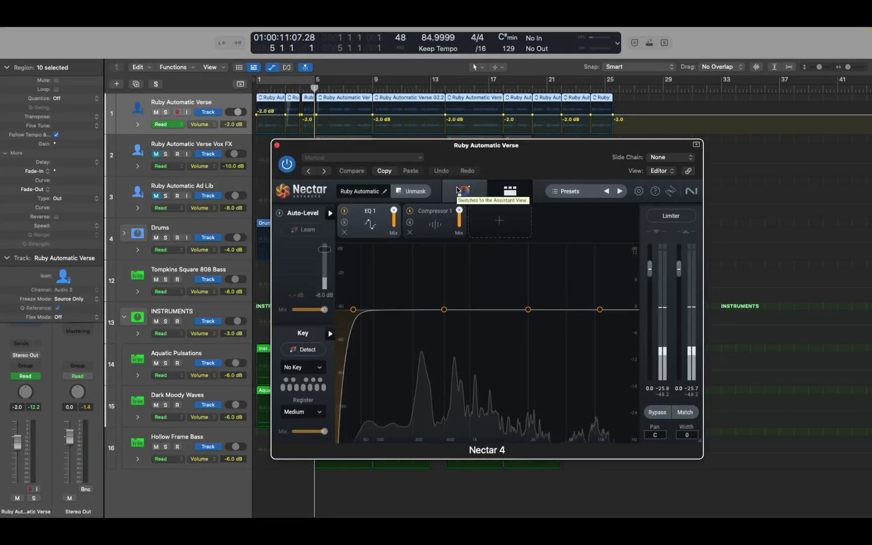
# Switch Nectar to the Vocal Assistant and play the verse until its analysis finishes
pyautogui.click(458, 190)
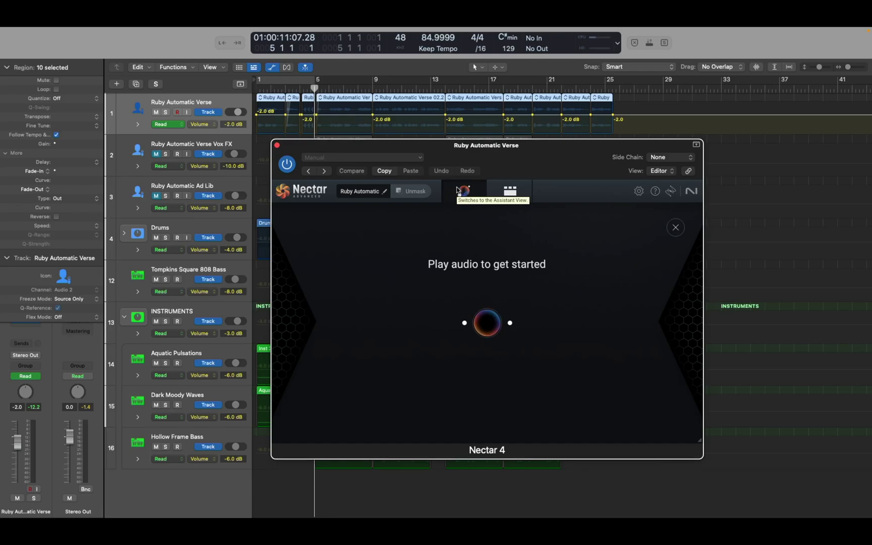
pyautogui.press('space')
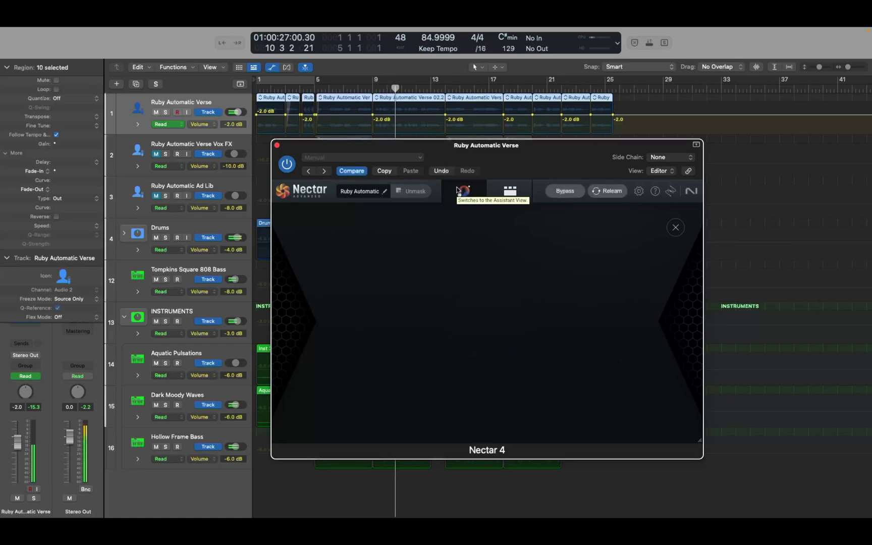
pyautogui.press('space')
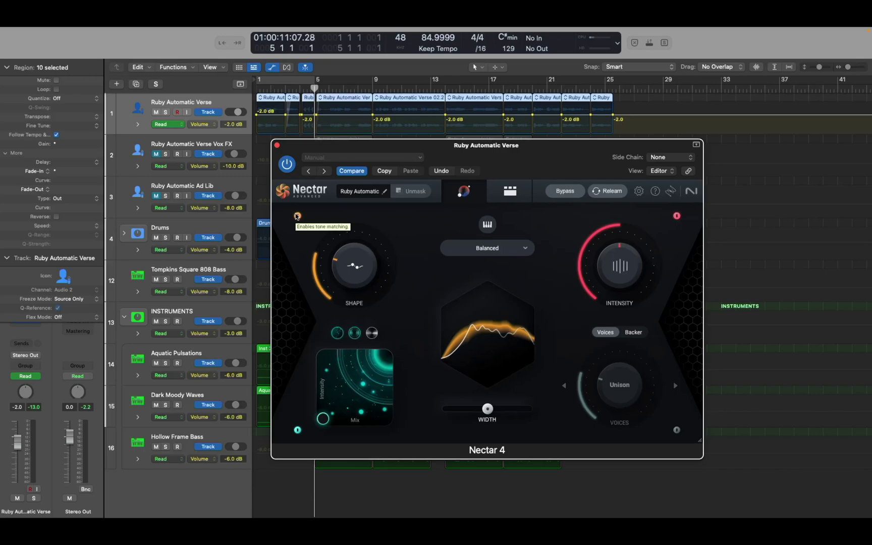
# Raise Shape to 200, audition the verse several times, and settle Shape at 88
pyautogui.moveTo(338, 249)
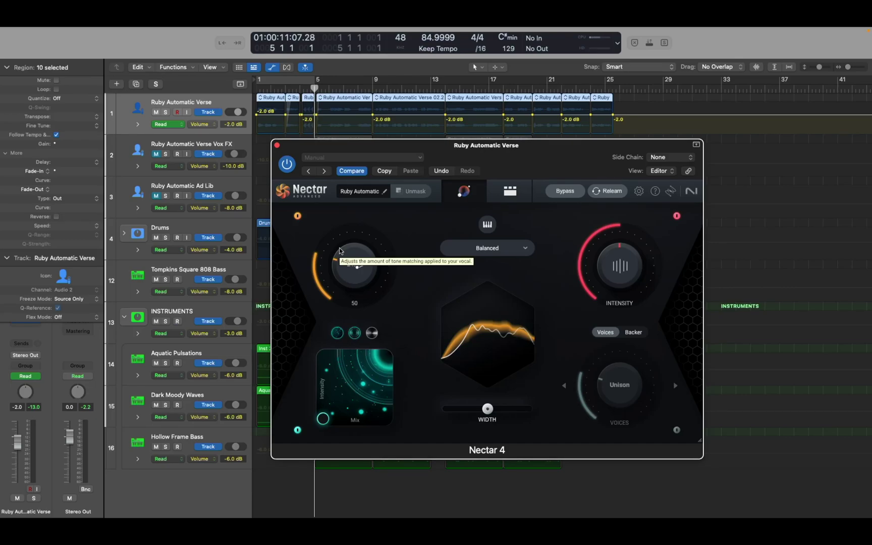
pyautogui.scroll(5, 339, 250)
pyautogui.press('space')
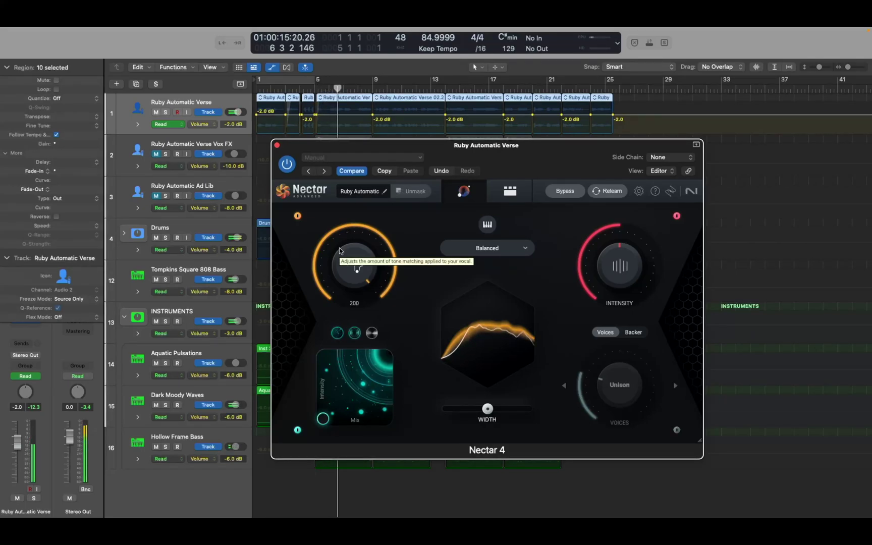
pyautogui.press('space')
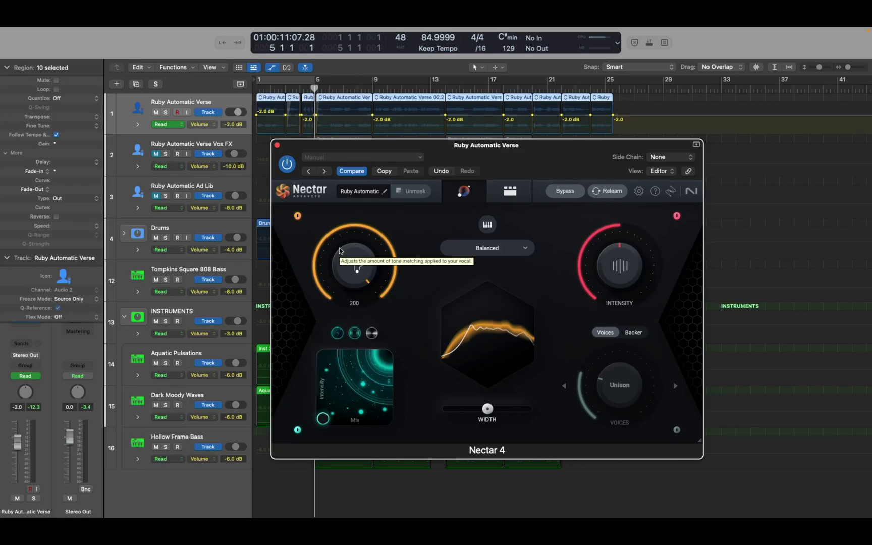
pyautogui.press('space')
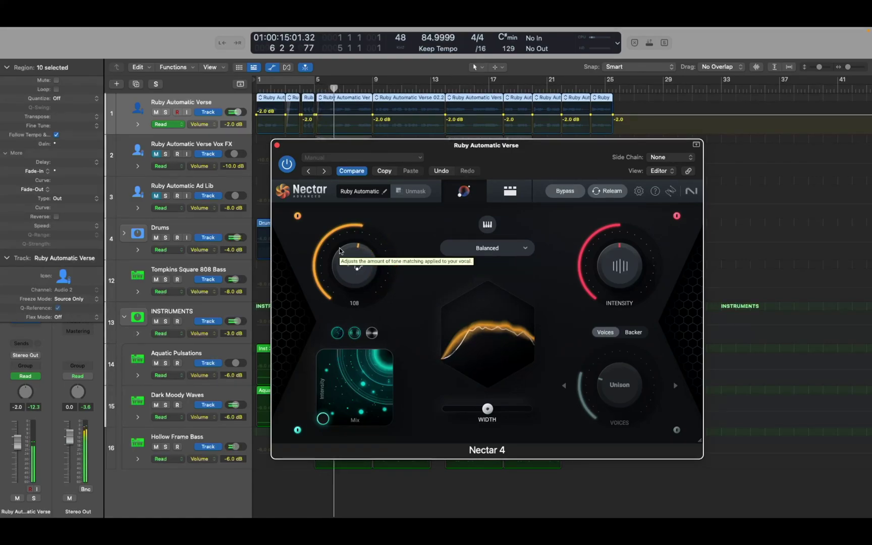
pyautogui.press('space')
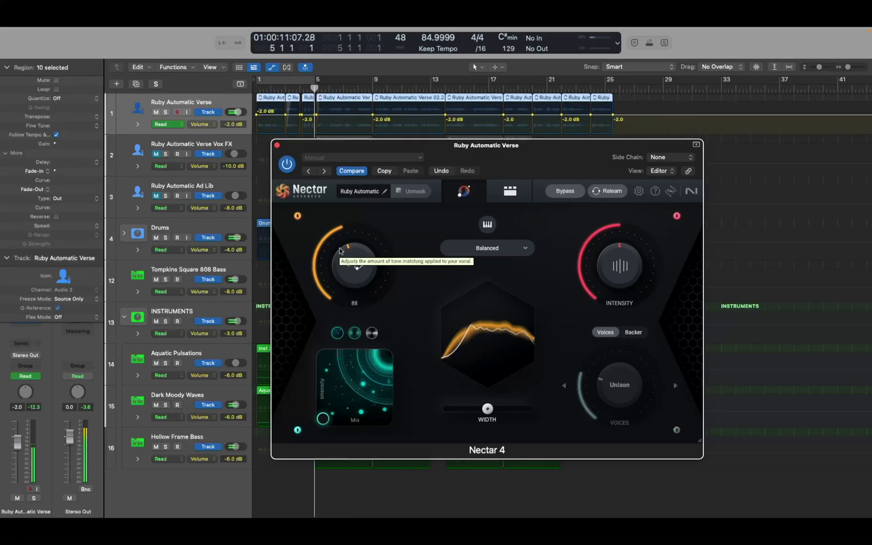
pyautogui.press('space')
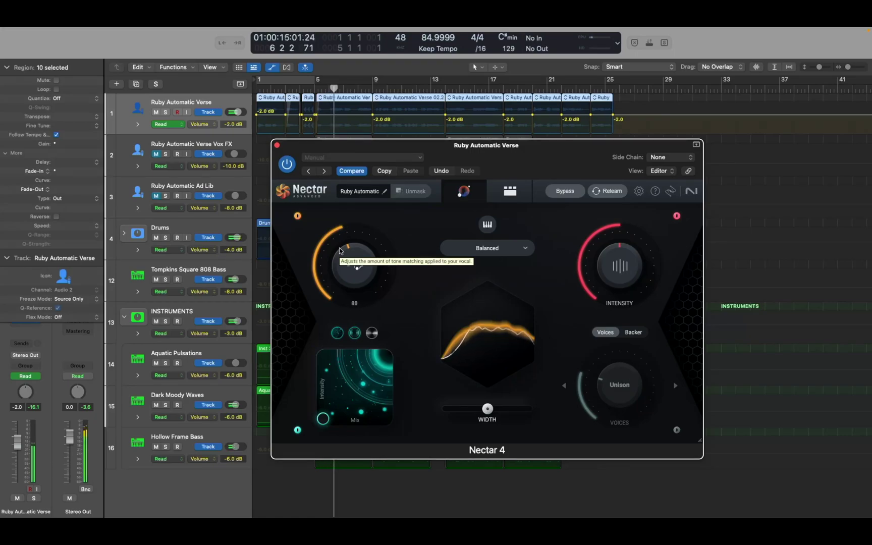
pyautogui.press('space')
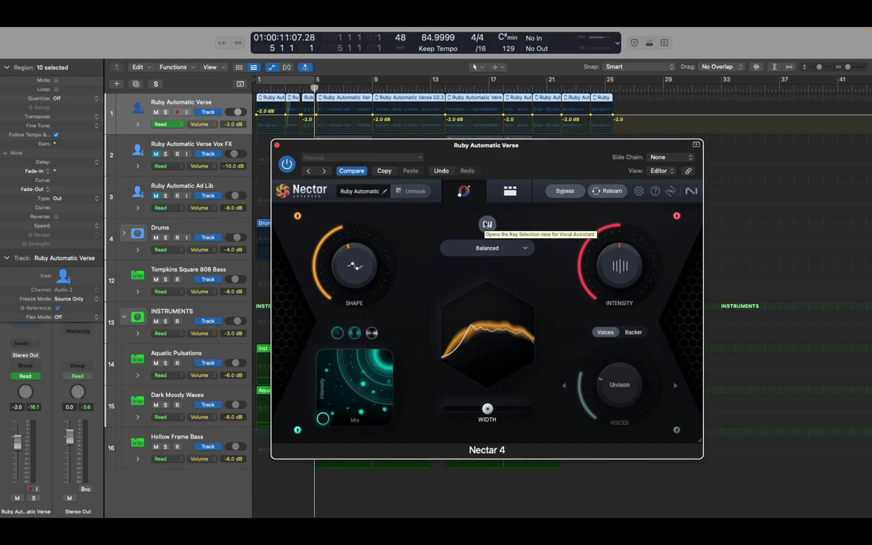
# Set the Vocal Assistant's key to C# Minor in the key settings
pyautogui.click(485, 224)
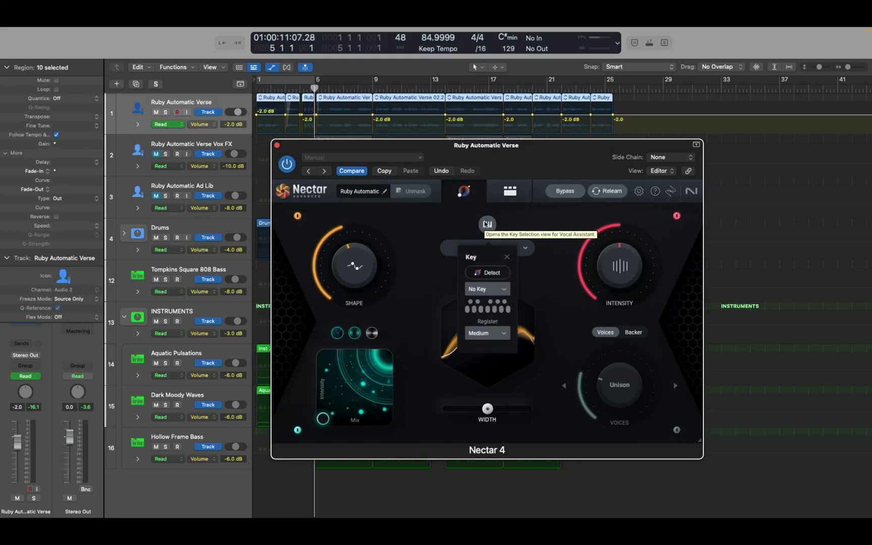
pyautogui.click(480, 289)
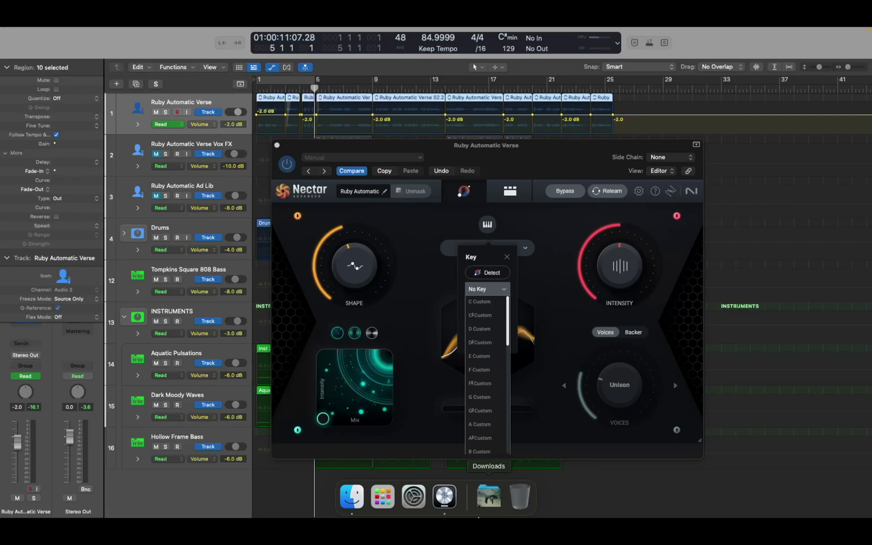
pyautogui.click(480, 288)
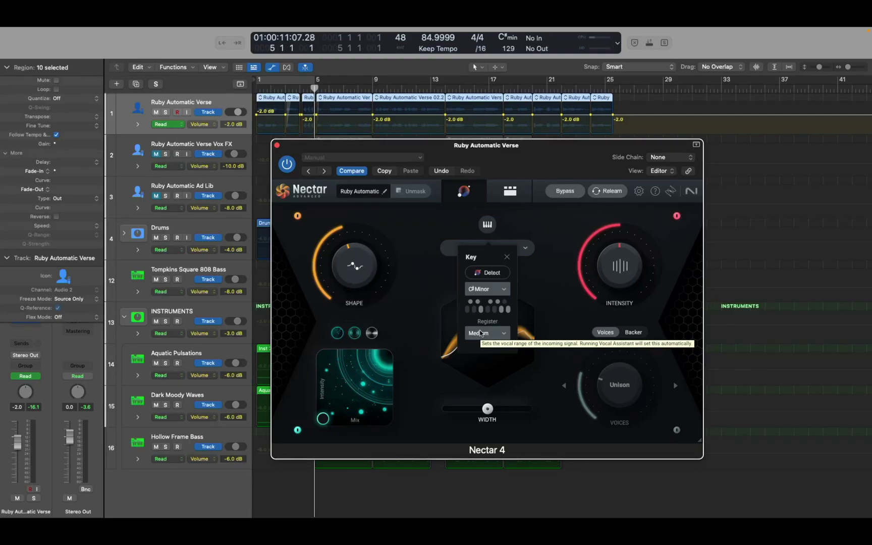
# Change the vocal register from Medium to High and close the key popup
pyautogui.click(480, 333)
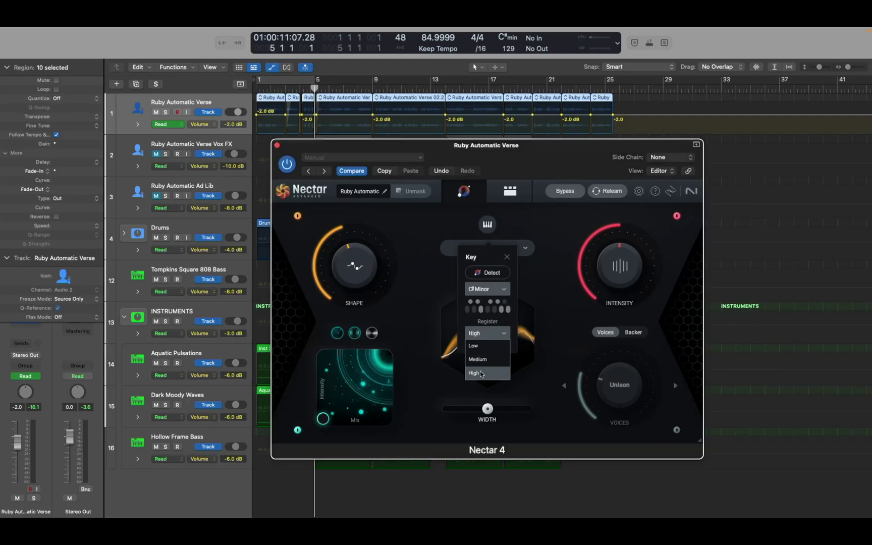
pyautogui.click(480, 333)
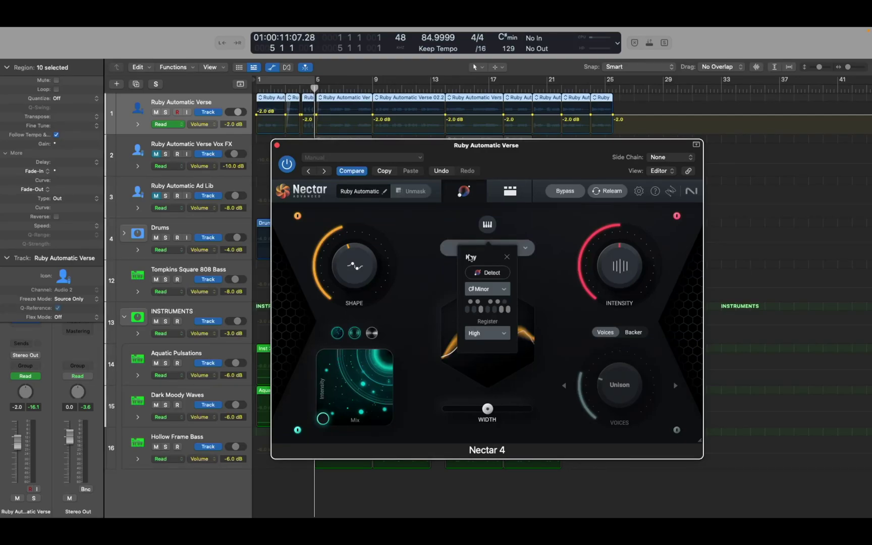
pyautogui.click(506, 257)
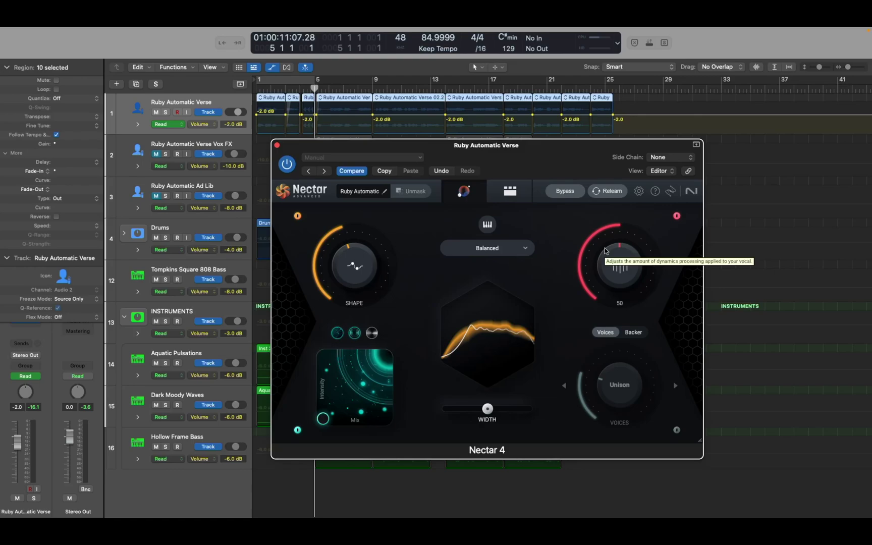
# Compare the vocal with dynamics intensity at 100 against dynamics switched off
pyautogui.moveTo(604, 248); pyautogui.dragTo(604, 248)
pyautogui.press('space')
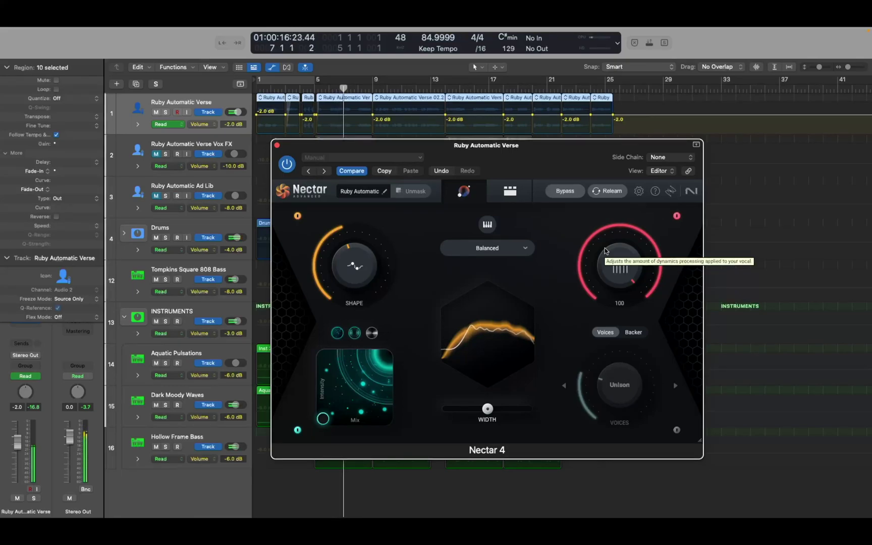
pyautogui.press('space')
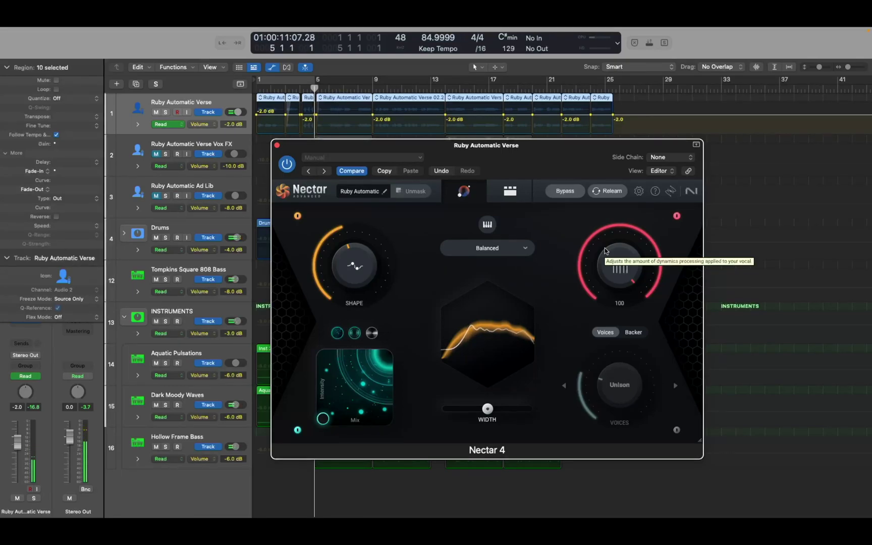
pyautogui.click(676, 216)
pyautogui.press('space')
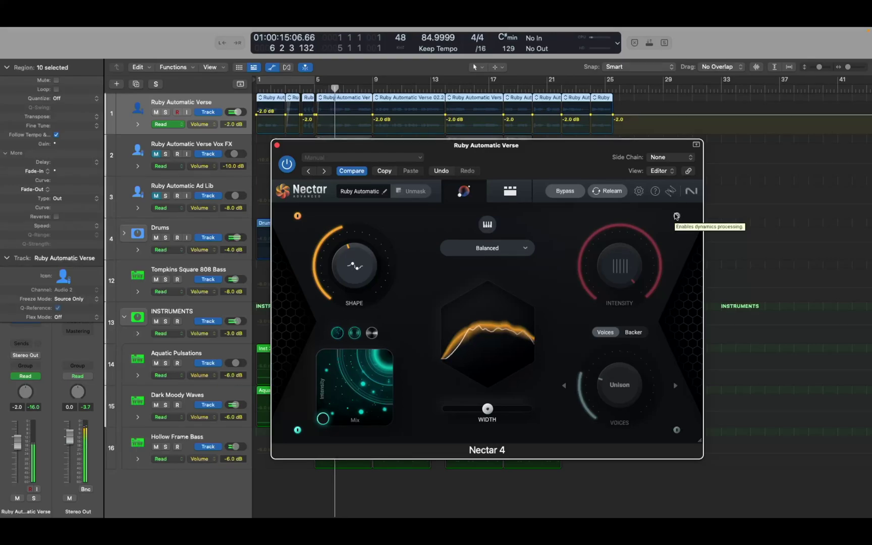
pyautogui.press('space')
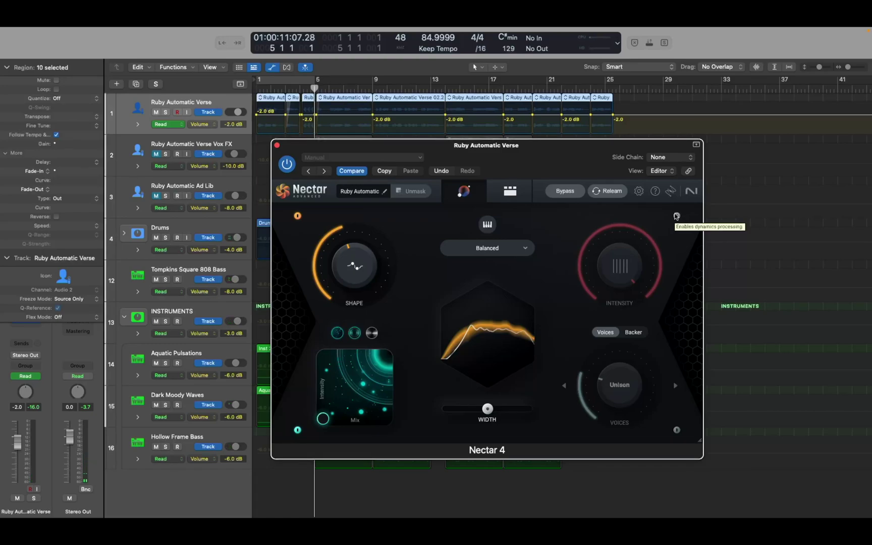
# Audition the soloed verse with dynamics back on, then unsolo Ruby Automatic Verse and play
pyautogui.press('s')
pyautogui.press('space')
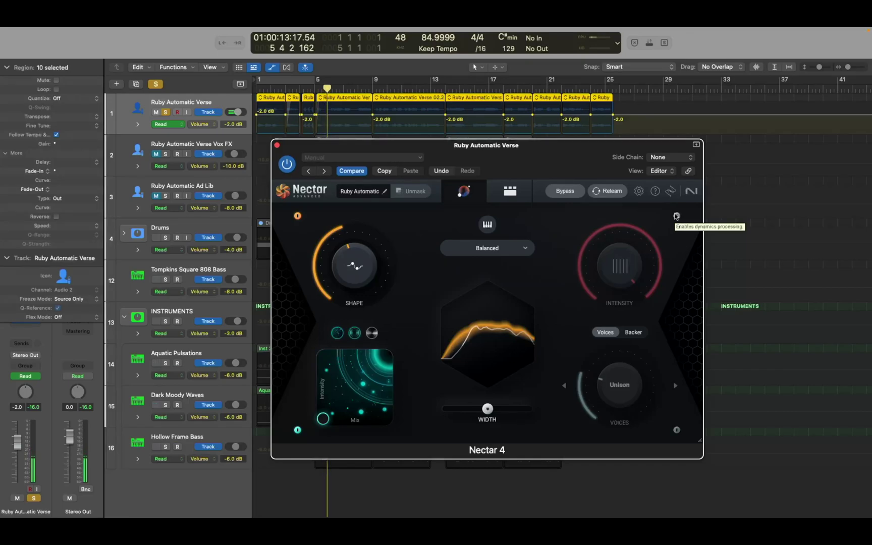
pyautogui.press('space')
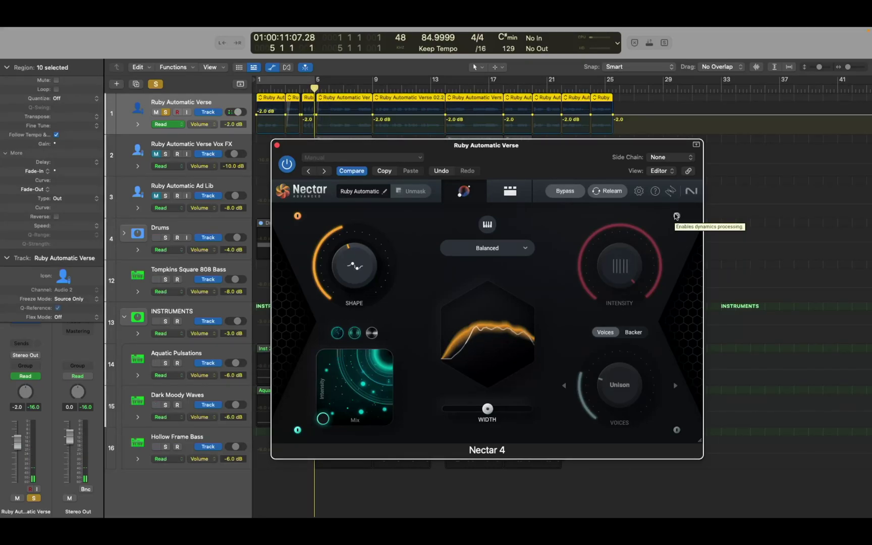
pyautogui.click(676, 216)
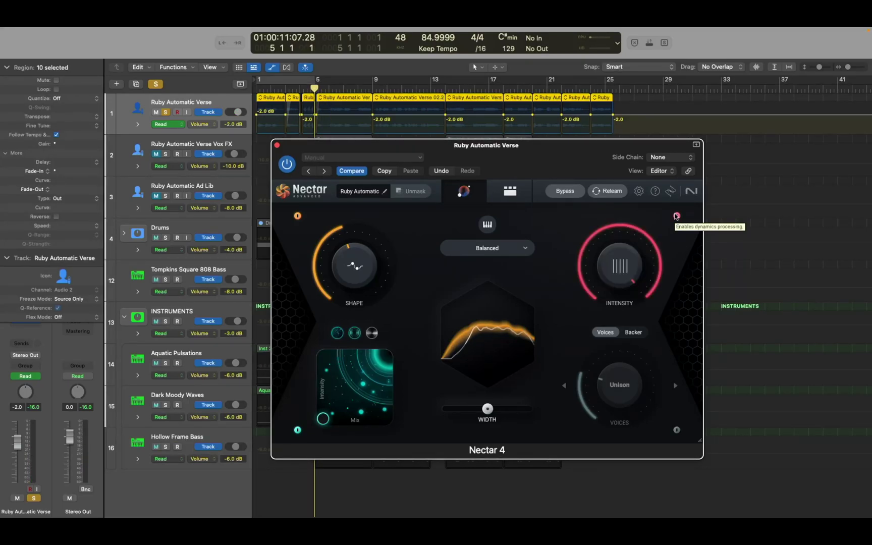
pyautogui.press('space')
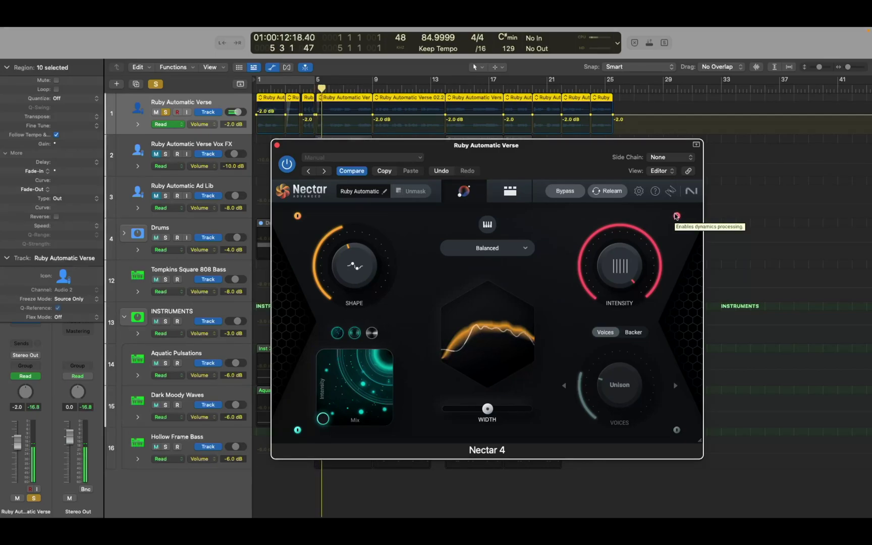
pyautogui.press('space')
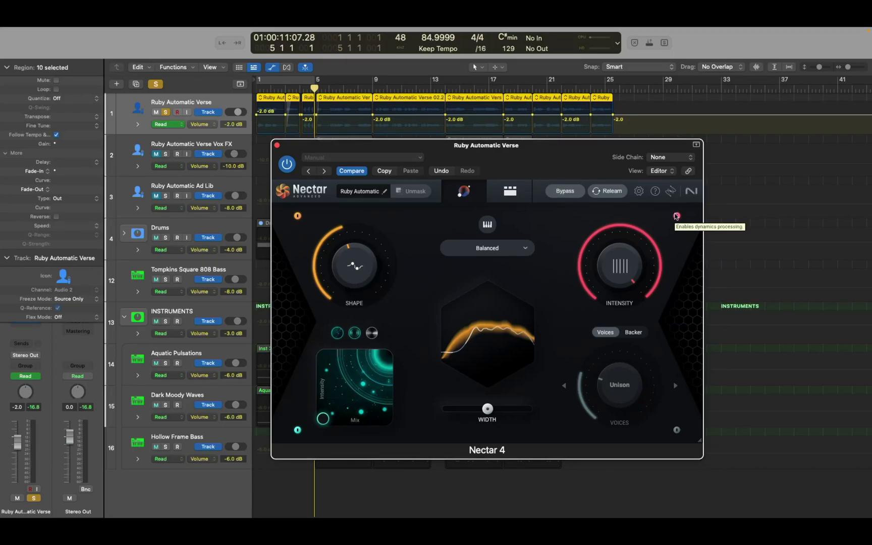
pyautogui.press('s')
pyautogui.press('space')
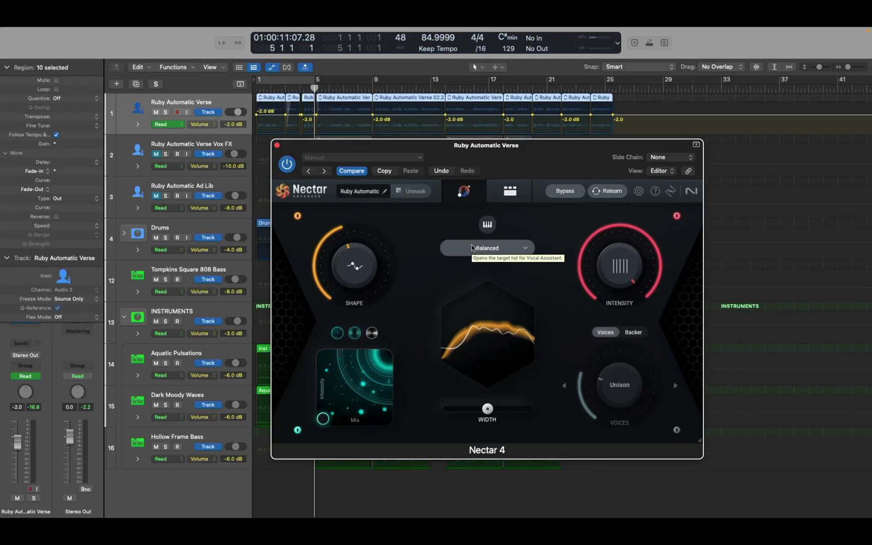
# Open the Balanced target list and pick Dark under Singing
pyautogui.click(472, 247)
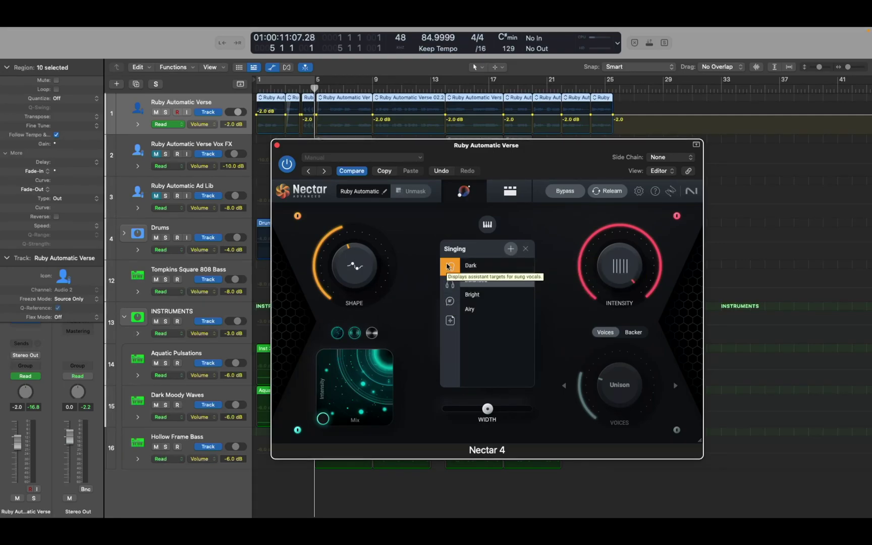
pyautogui.click(486, 265)
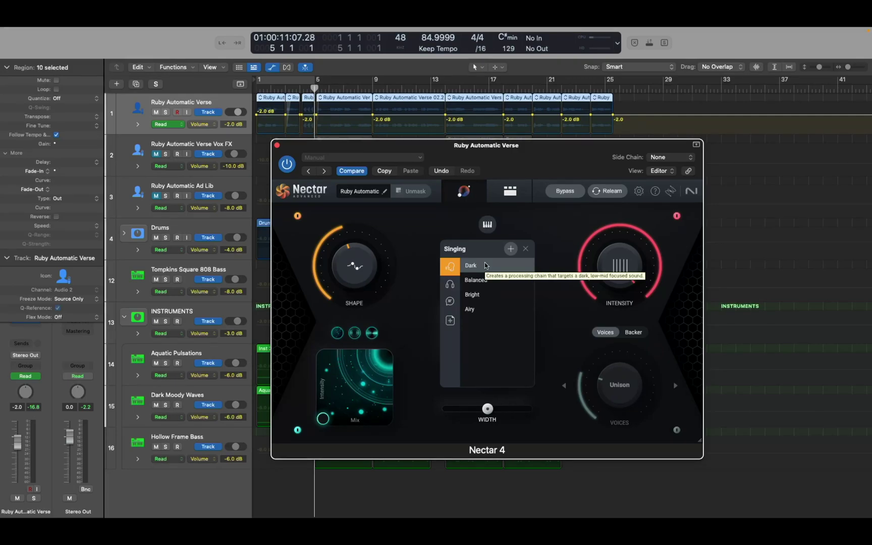
# Audition the Balanced, Bright and Airy singing targets while the verse plays
pyautogui.press('space')
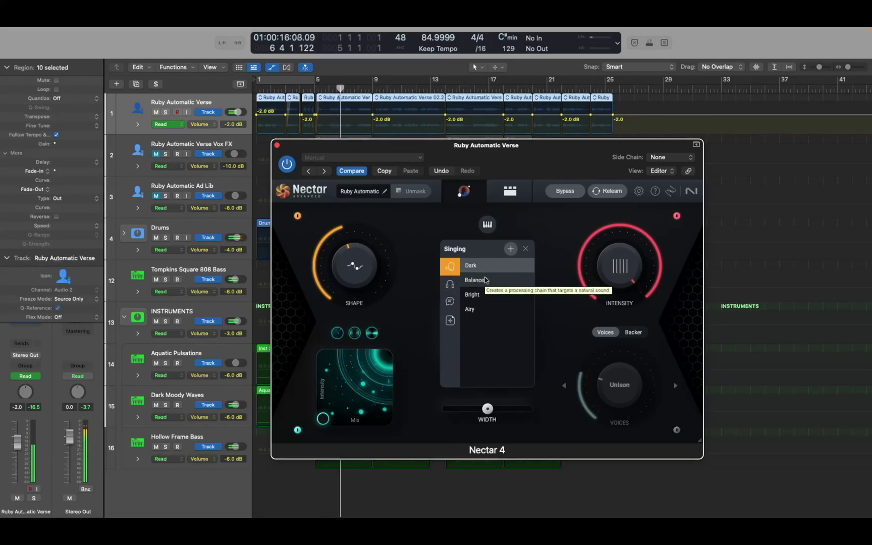
pyautogui.click(484, 279)
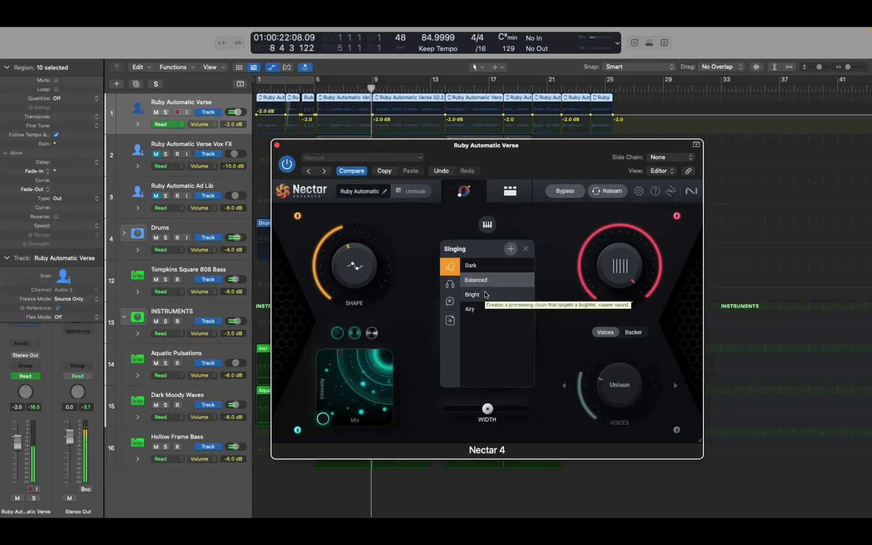
pyautogui.click(486, 294)
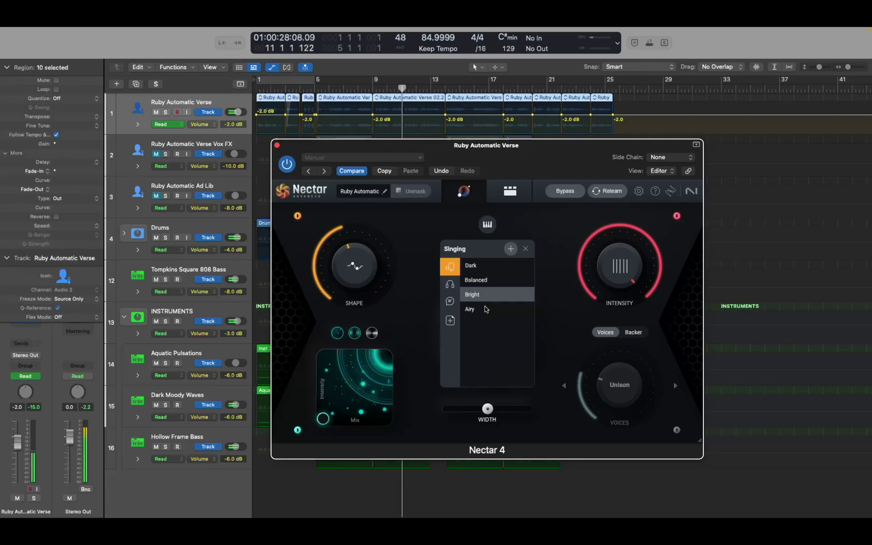
pyautogui.click(485, 309)
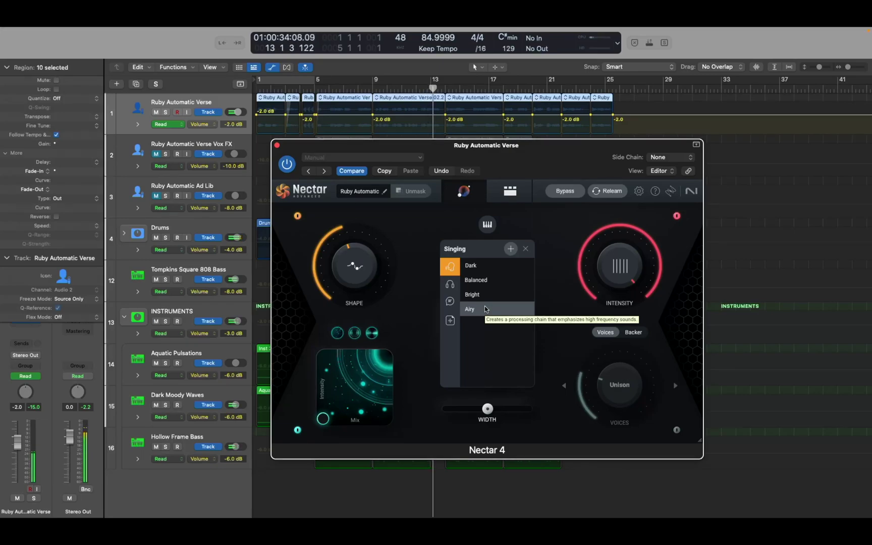
pyautogui.press('space')
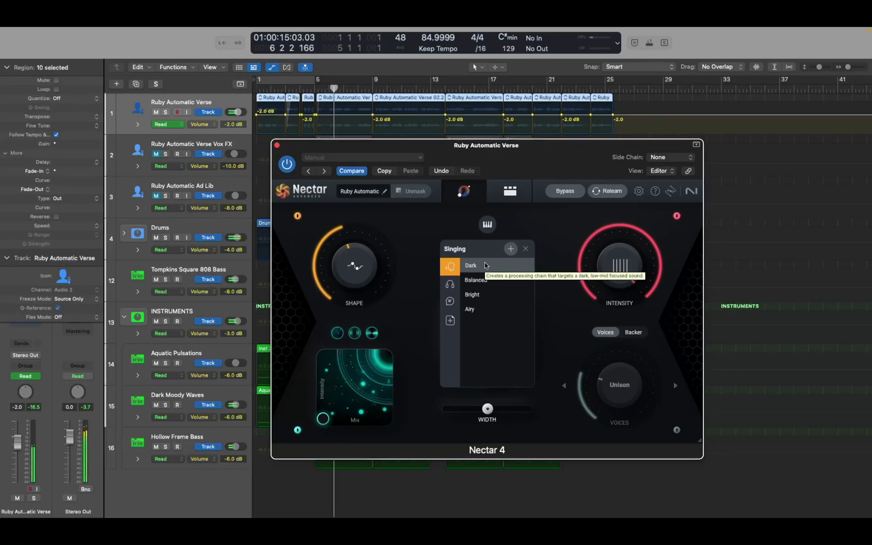
# Replay the verse to compare Balanced against Dark once more
pyautogui.press('space')
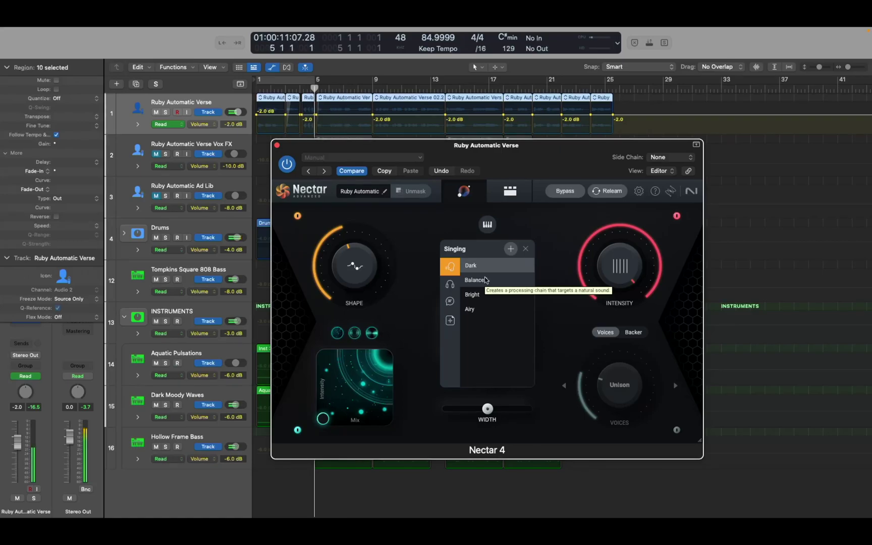
pyautogui.click(474, 279)
pyautogui.press('space')
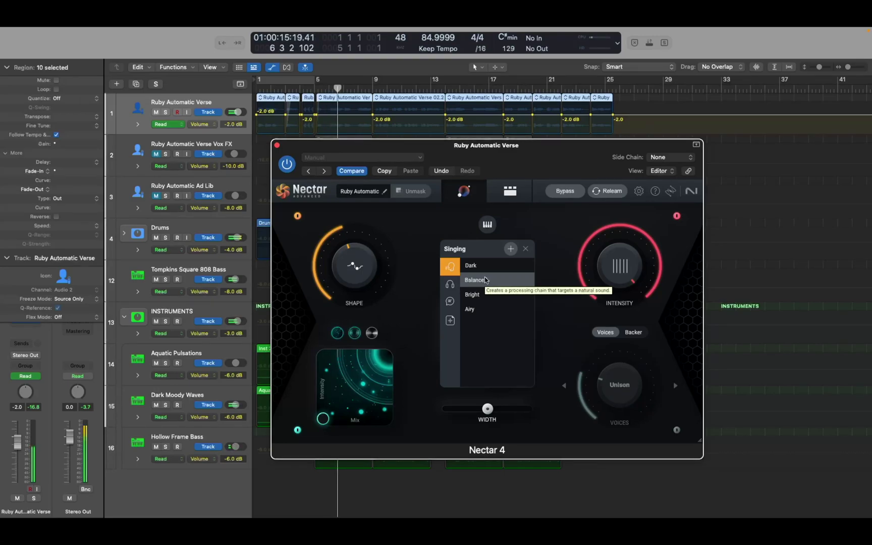
pyautogui.press('space')
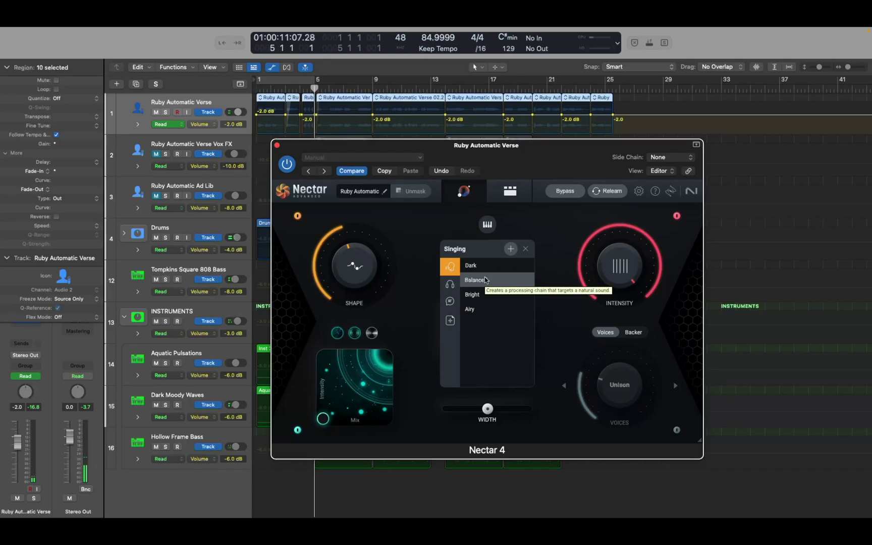
pyautogui.press('space')
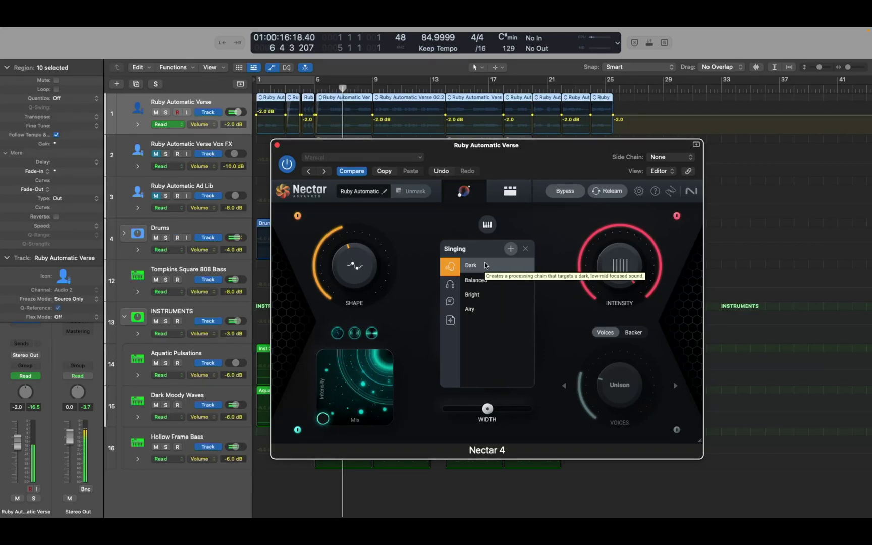
pyautogui.press('space')
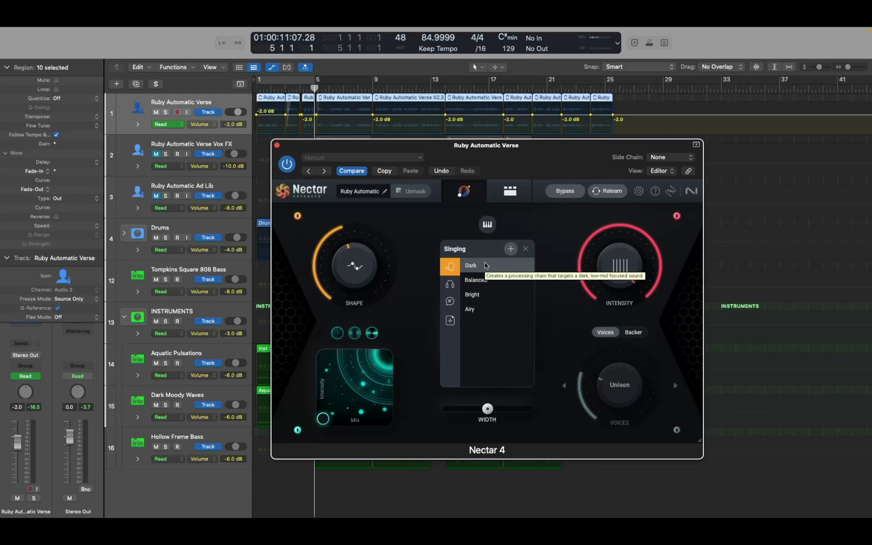
# Apply the Dark target and power on the Voices and creative FX modules
pyautogui.click(484, 264)
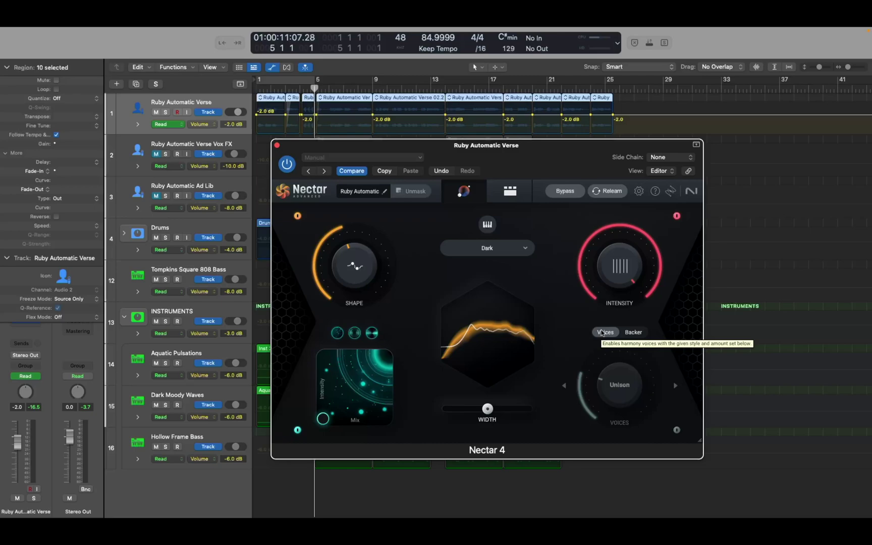
pyautogui.click(676, 430)
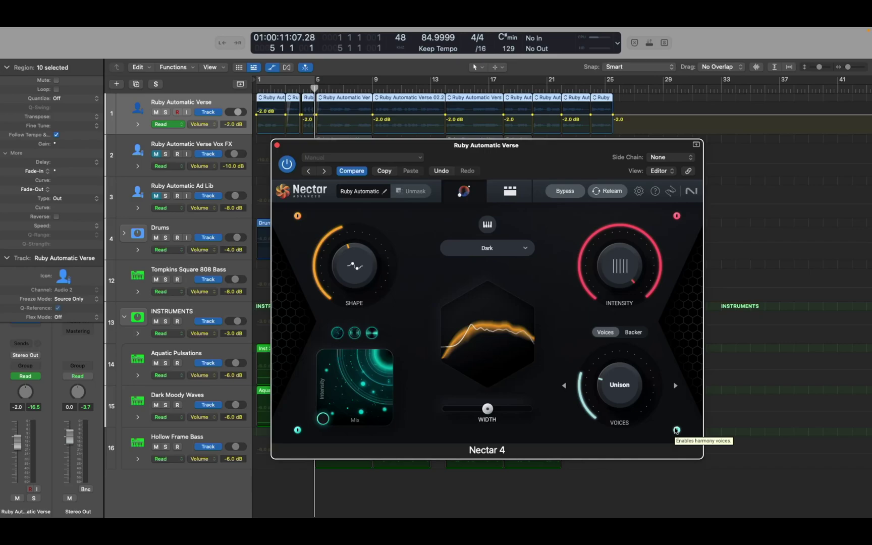
pyautogui.click(297, 429)
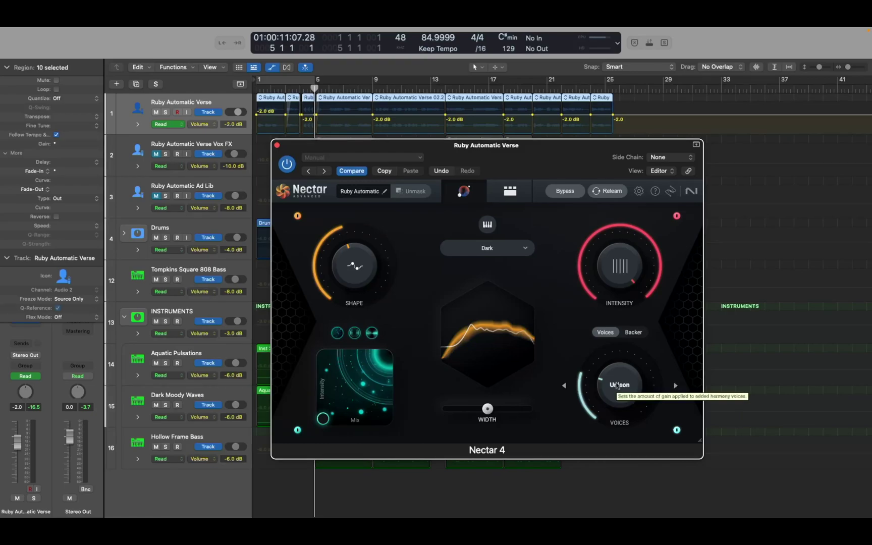
pyautogui.moveTo(616, 386)
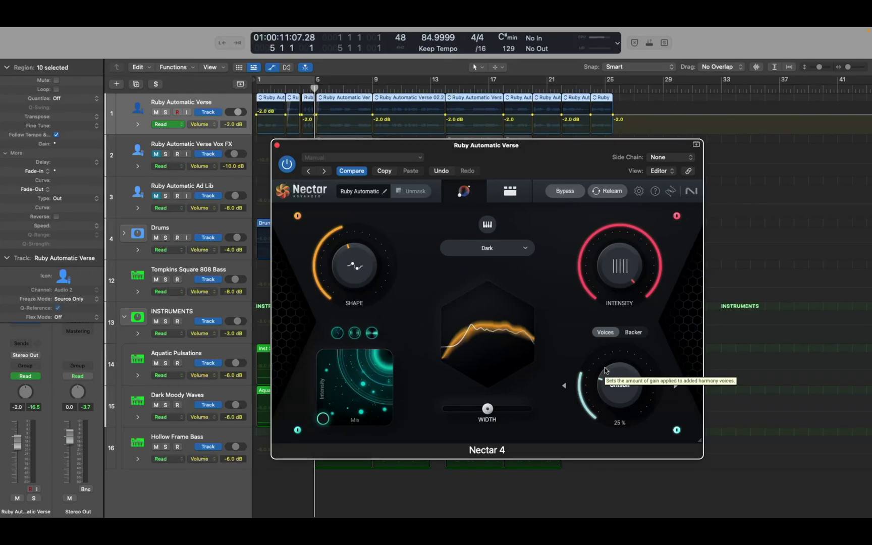
pyautogui.scroll(10, 605, 370)
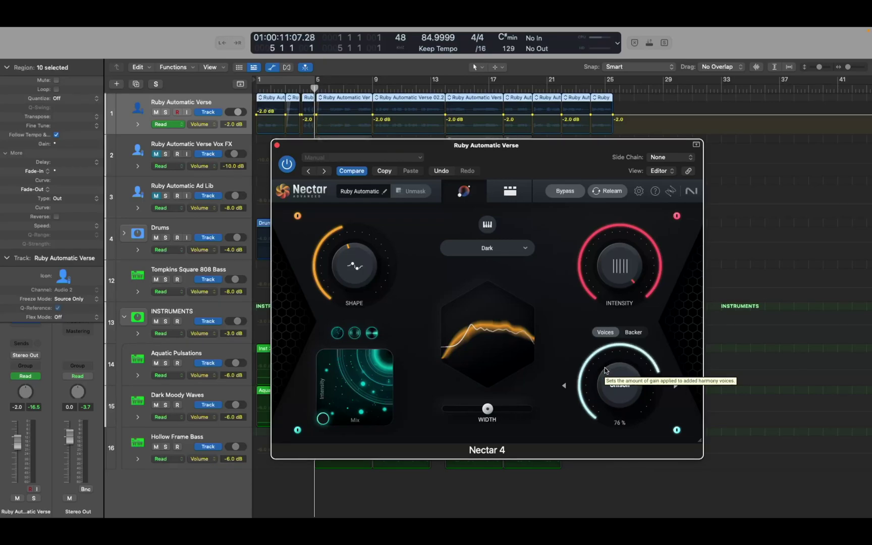
pyautogui.scroll(2, 605, 370)
pyautogui.scroll(3, 605, 369)
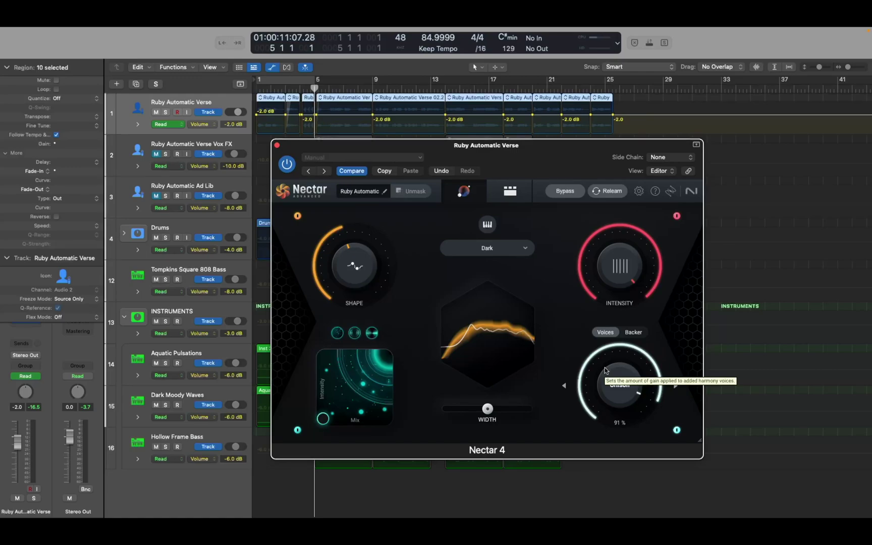
pyautogui.press('space')
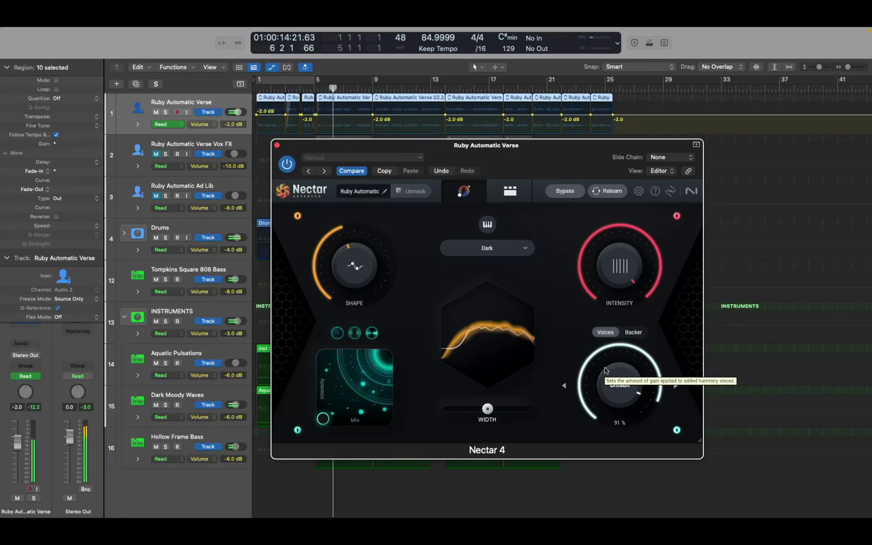
pyautogui.press('space')
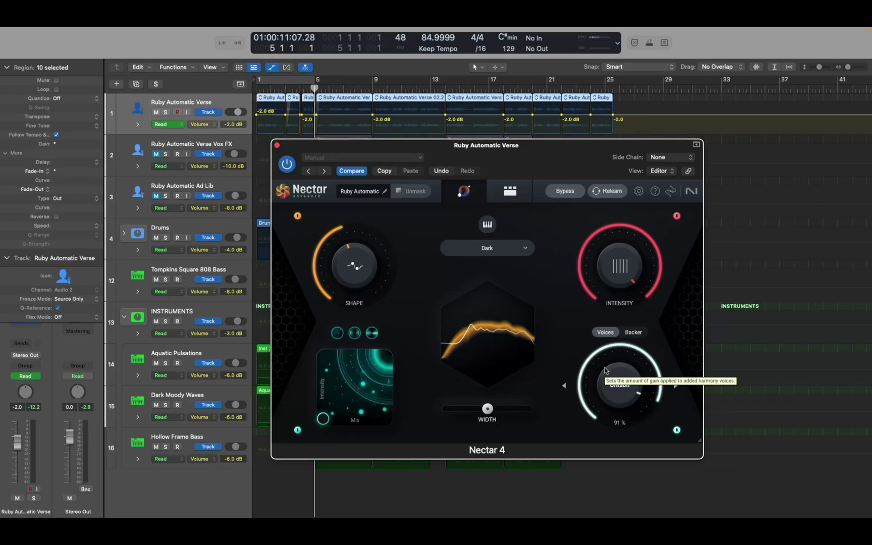
# Audition Octaves, Thirds and Parallel harmony styles on the verse, returning to Octaves
pyautogui.click(673, 385)
pyautogui.press('space')
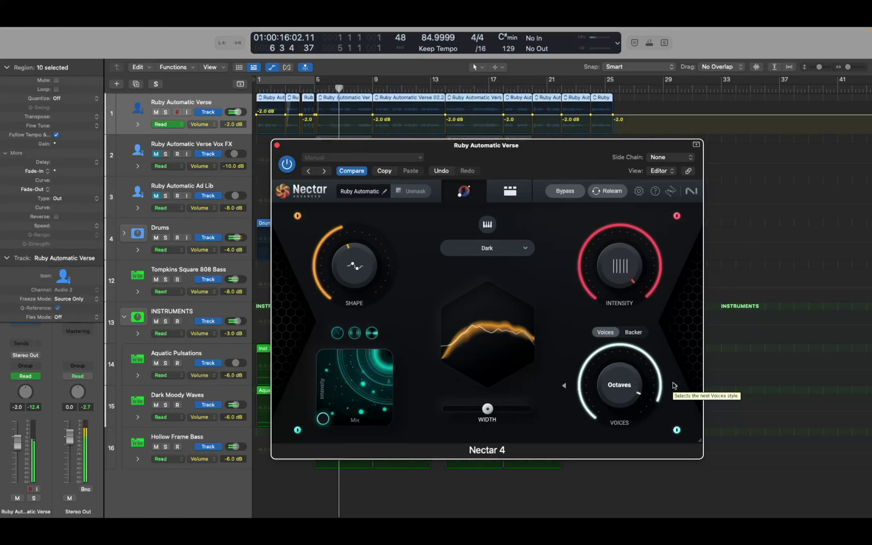
pyautogui.press('space')
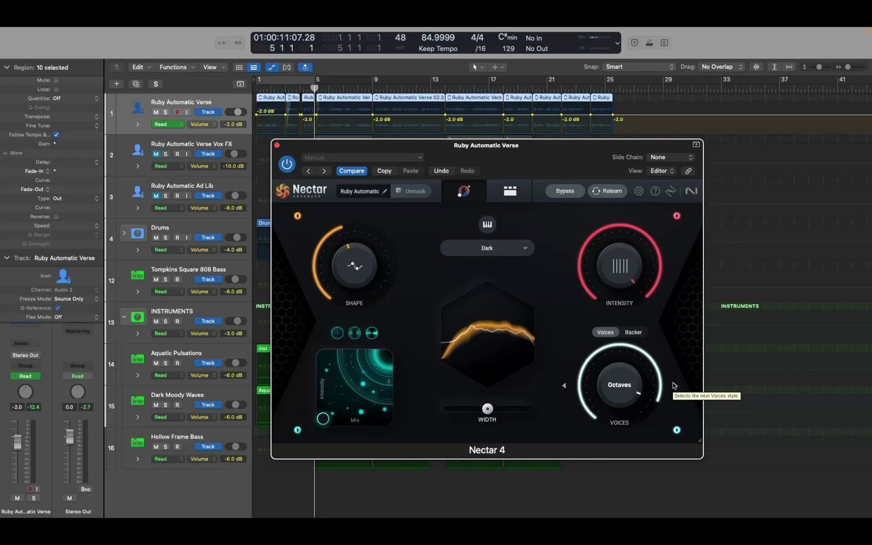
pyautogui.click(673, 385)
pyautogui.press('space')
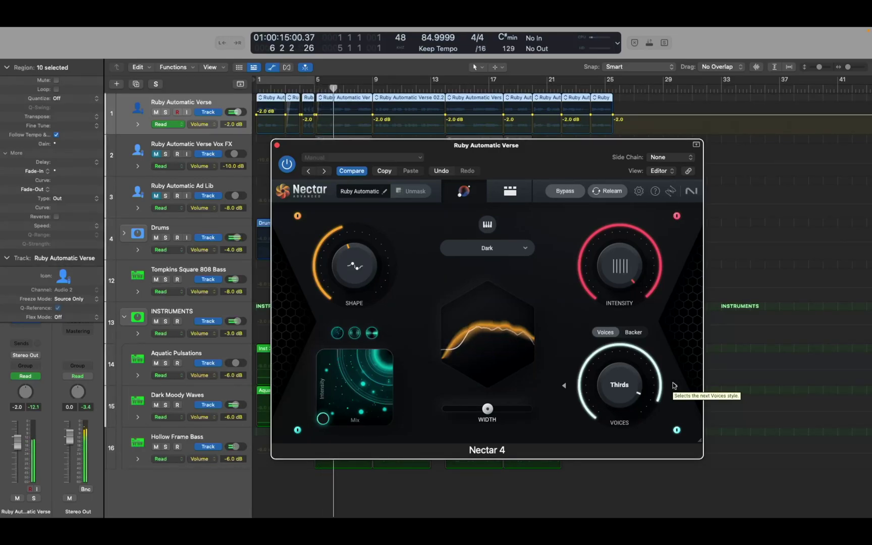
pyautogui.press('space')
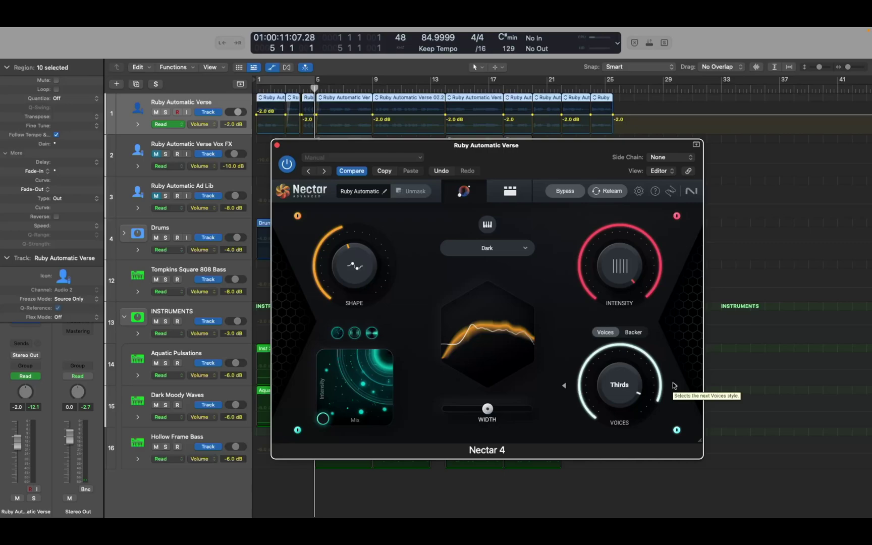
pyautogui.click(672, 385)
pyautogui.press('space')
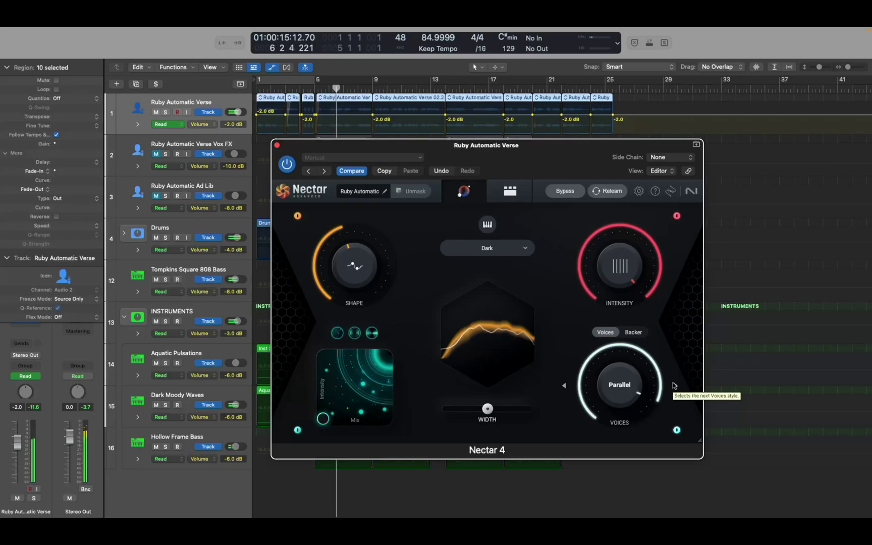
pyautogui.press('space')
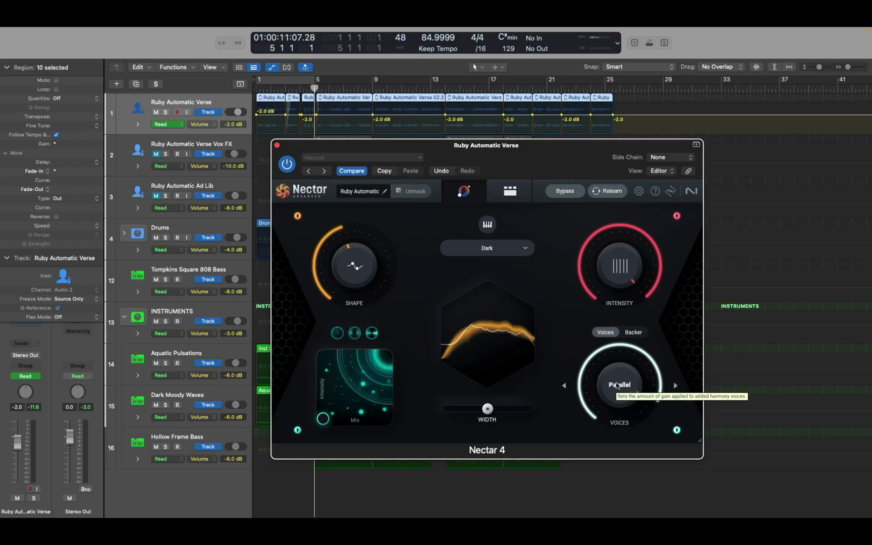
pyautogui.click(563, 386)
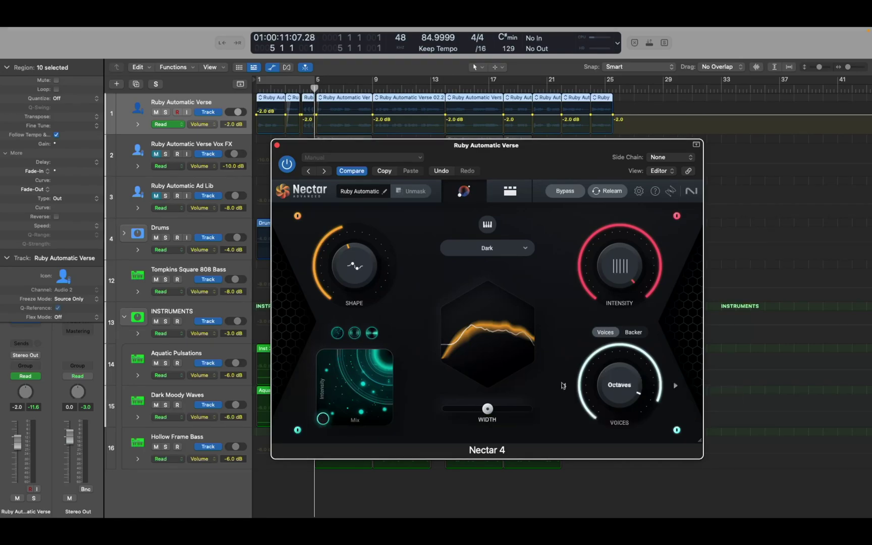
# Turn on the backer vocal, audition Raquel and Alex, and settle on Una at 91%
pyautogui.click(630, 333)
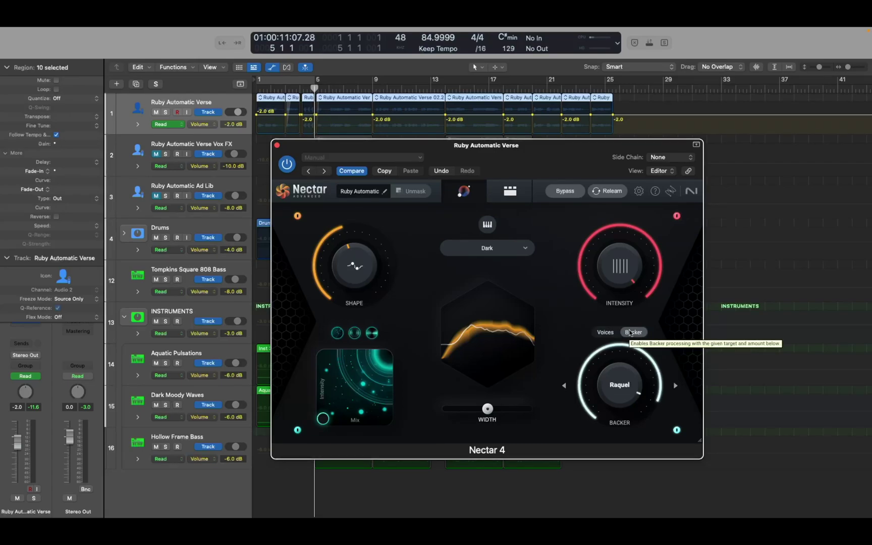
pyautogui.press('space')
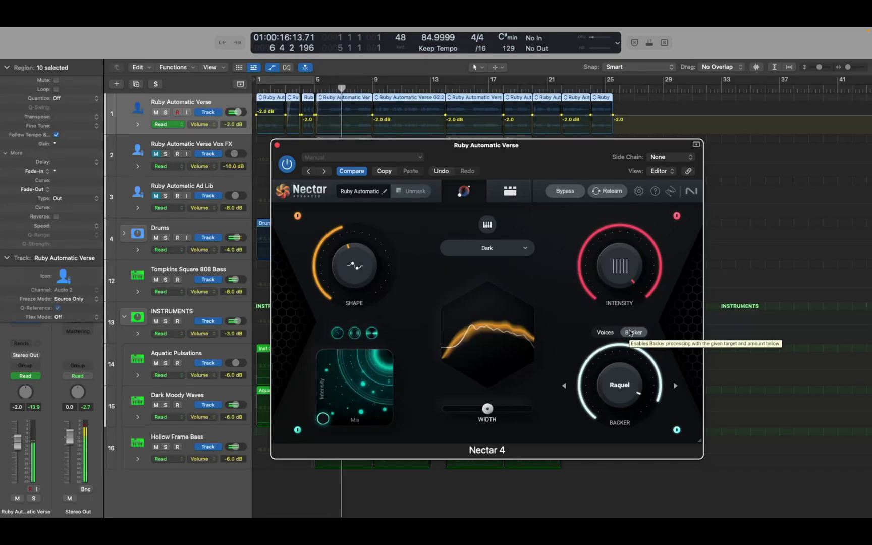
pyautogui.press('space')
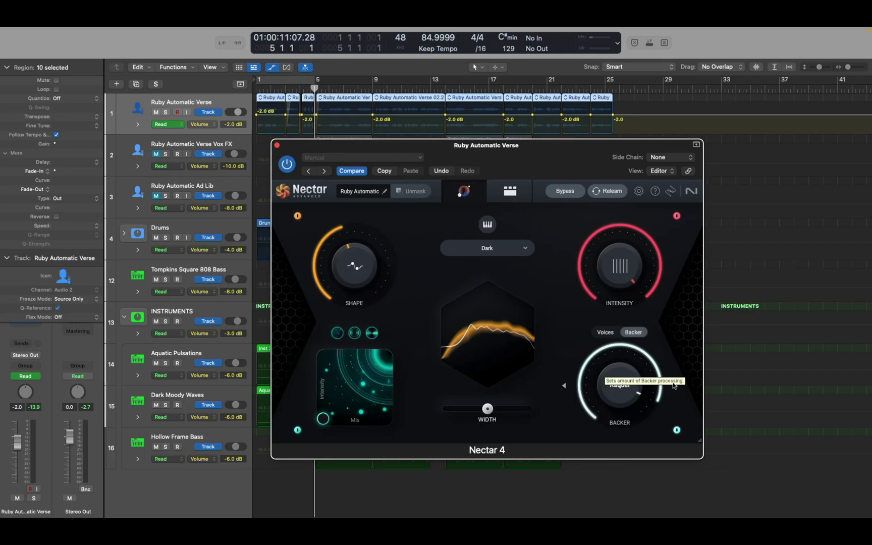
pyautogui.click(673, 385)
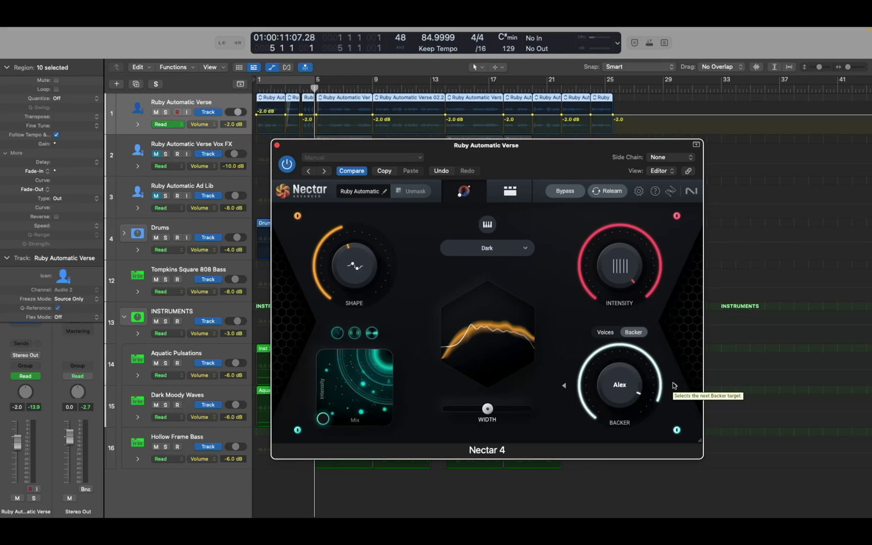
pyautogui.press('space')
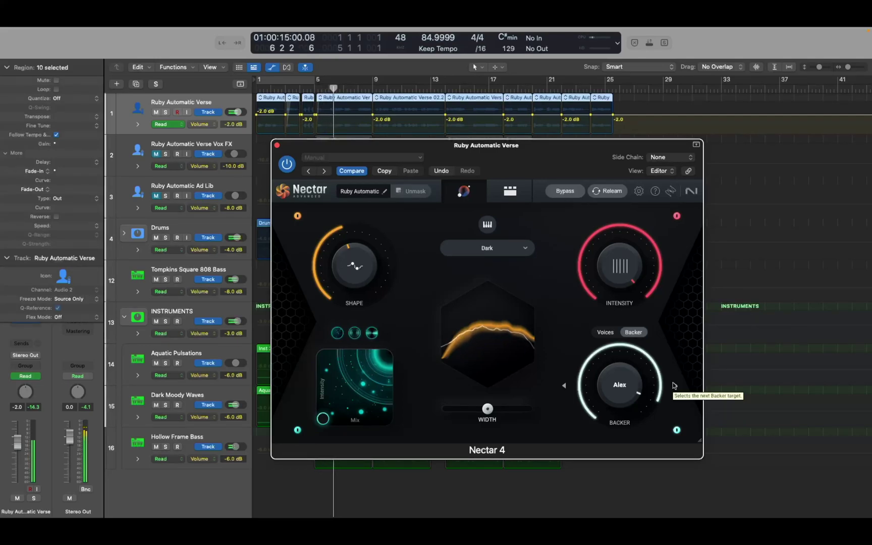
pyautogui.press('space')
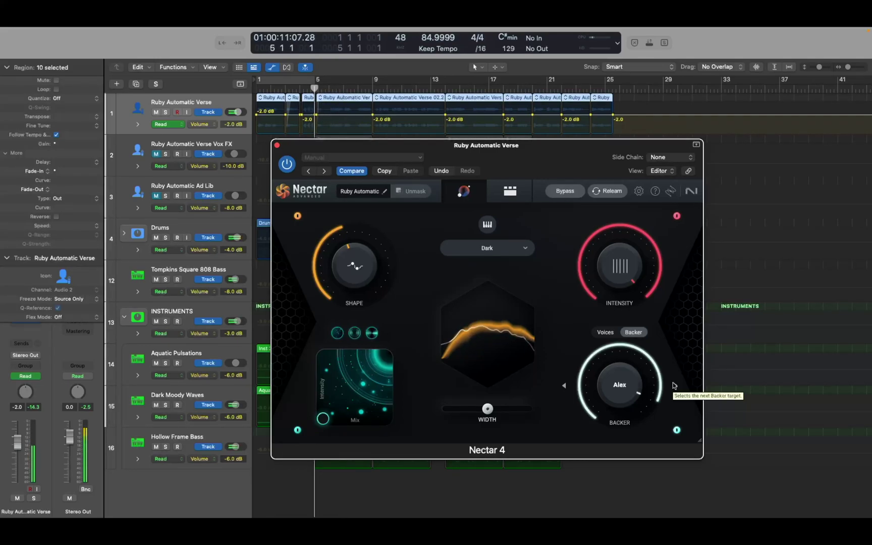
pyautogui.click(673, 385)
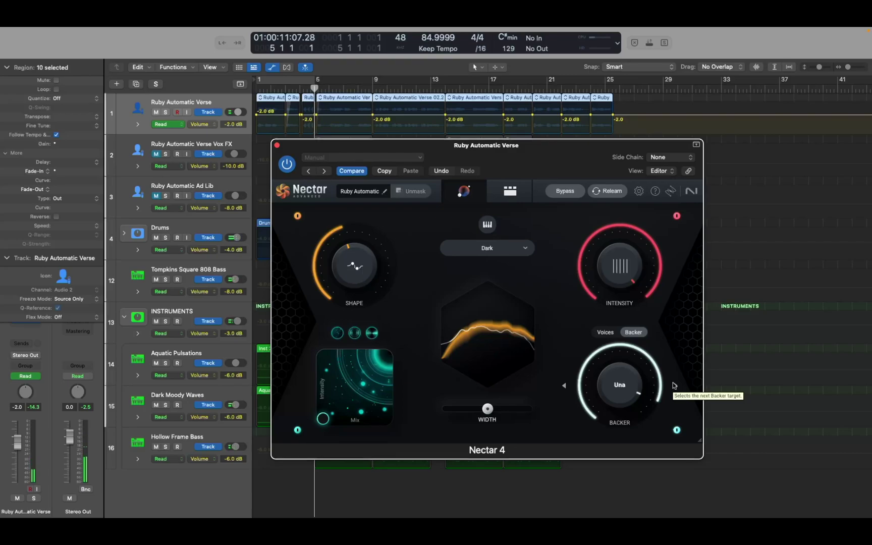
pyautogui.press('space')
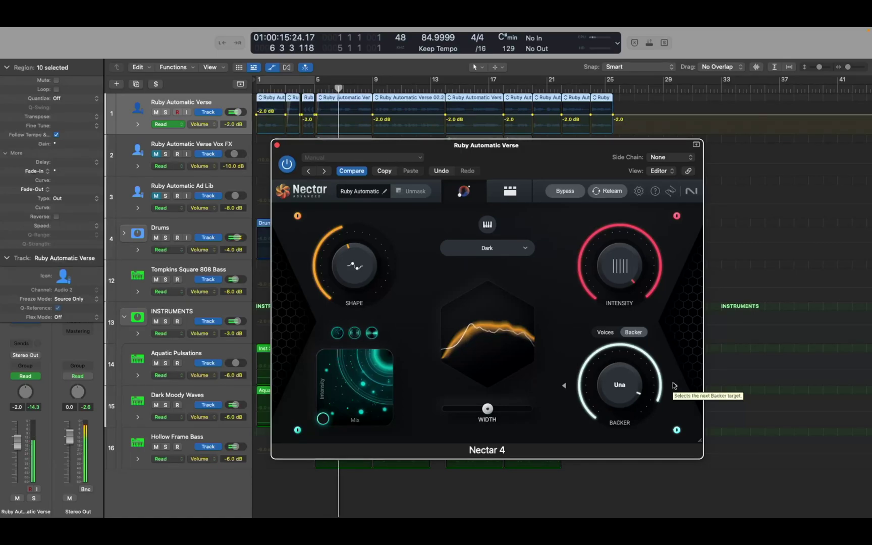
pyautogui.press('space')
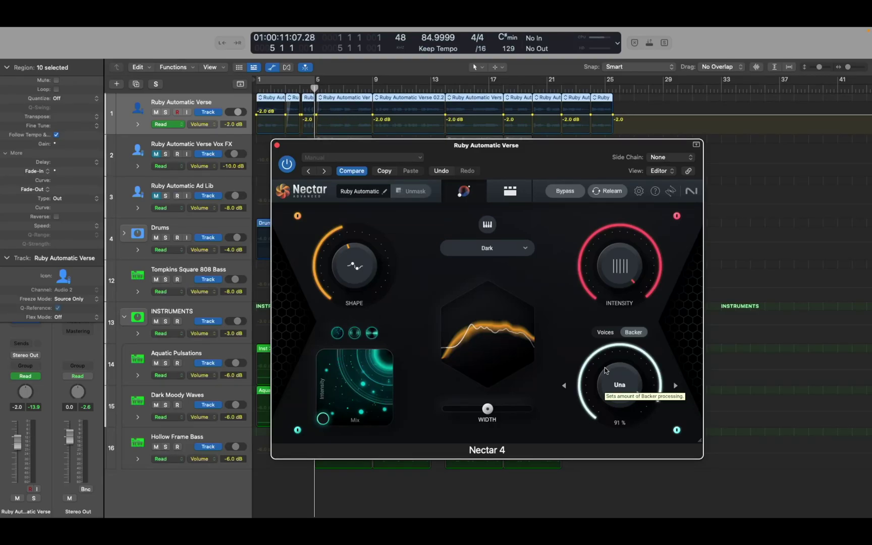
# Lower the Una backer blend from 91% to 41% and play back the verse to check it
pyautogui.scroll(-10, 604, 367)
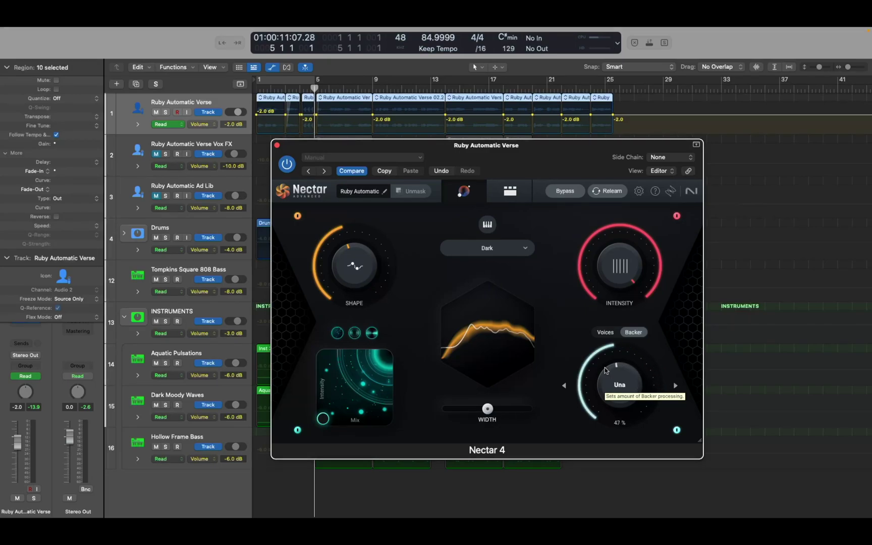
pyautogui.scroll(-2, 604, 367)
pyautogui.press('space')
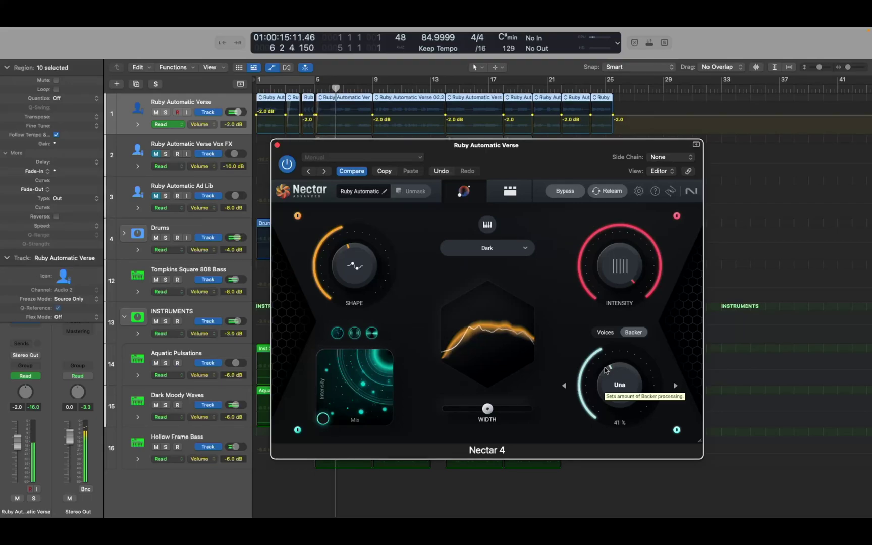
pyautogui.press('space')
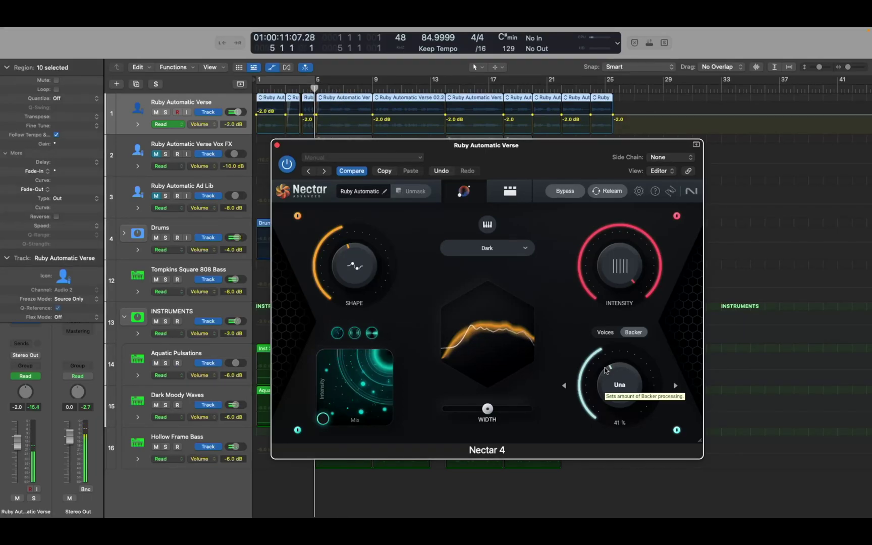